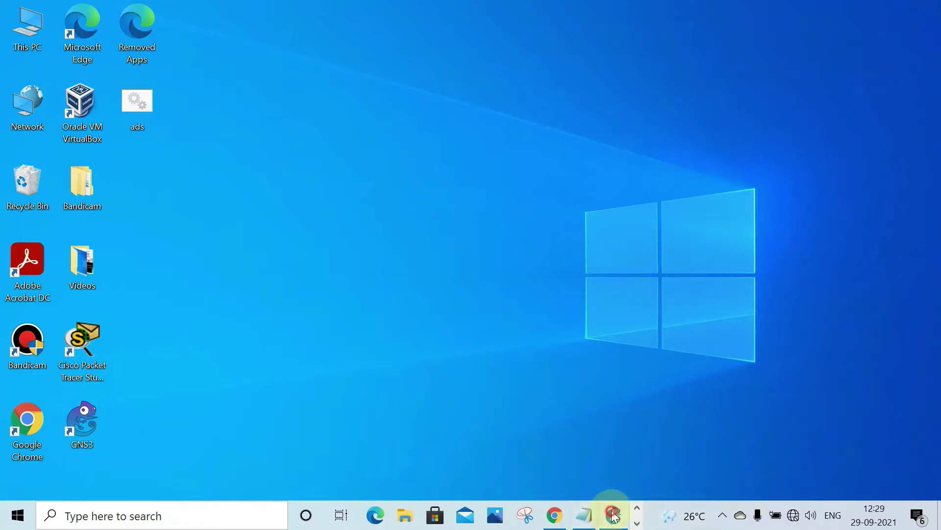
Step: Preview the running router VMs from the VirtualBox taskbar icon
left_click(612, 514)
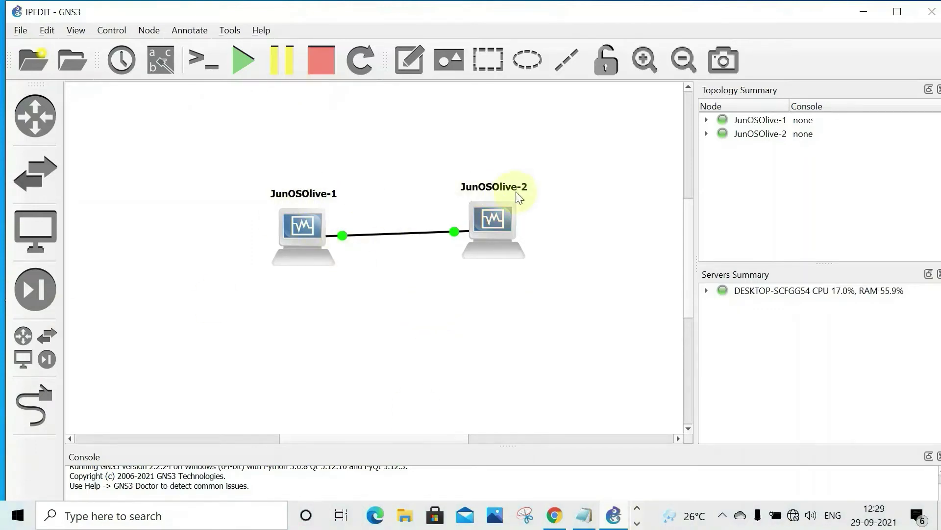
left_click(636, 522)
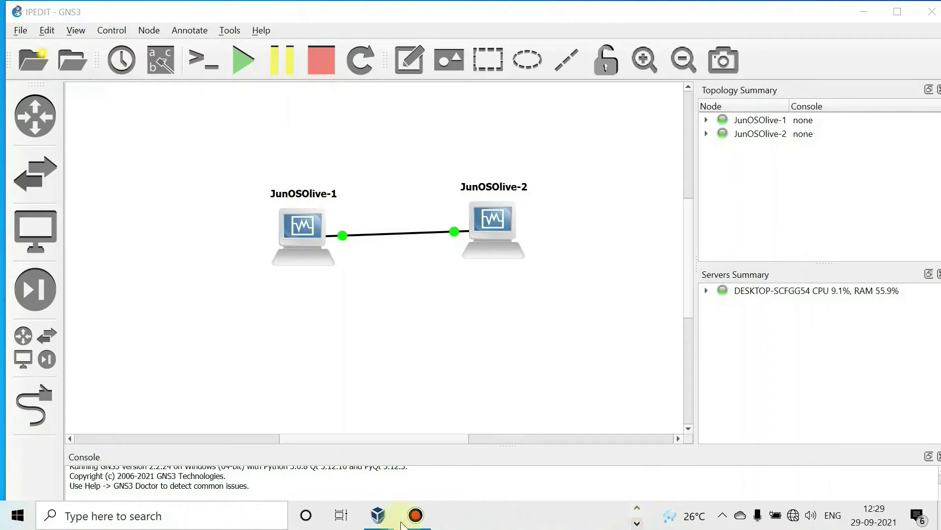
mouse_move(378, 515)
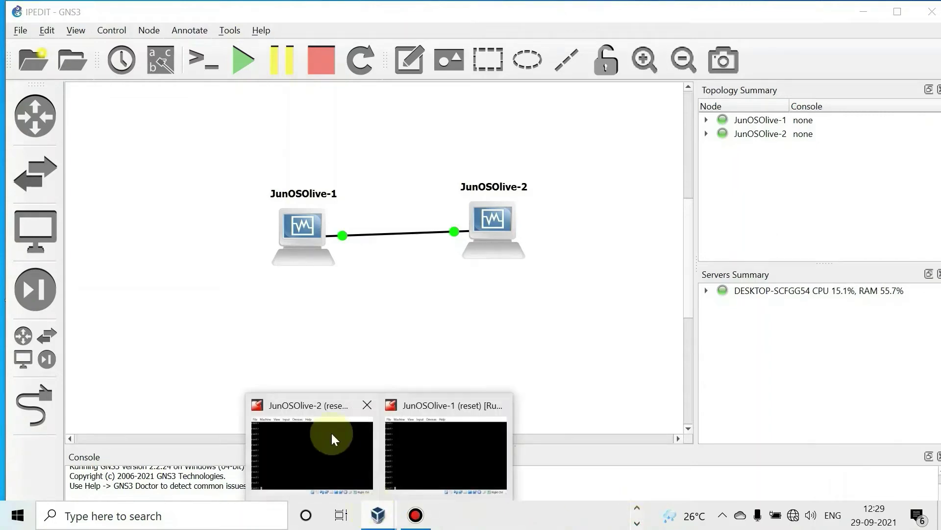
Step: Run 'show interfaces terse' on JunOSOlive-1, showing em1.0 up with 192.168.1.1/24
left_click(431, 405)
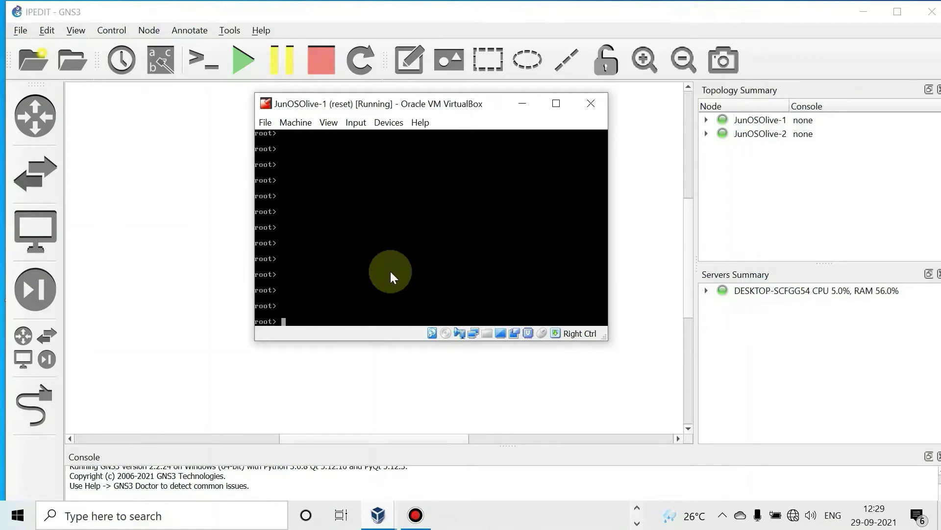
type("sow")
key("Return")
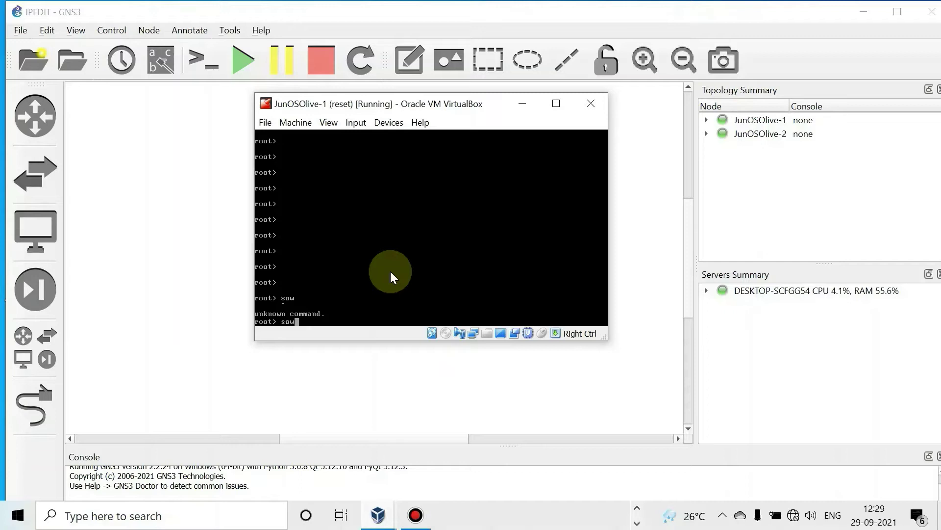
key("BackSpace")
key("BackSpace")
type("how i")
type("nterfaces ")
type("terse")
key("Return")
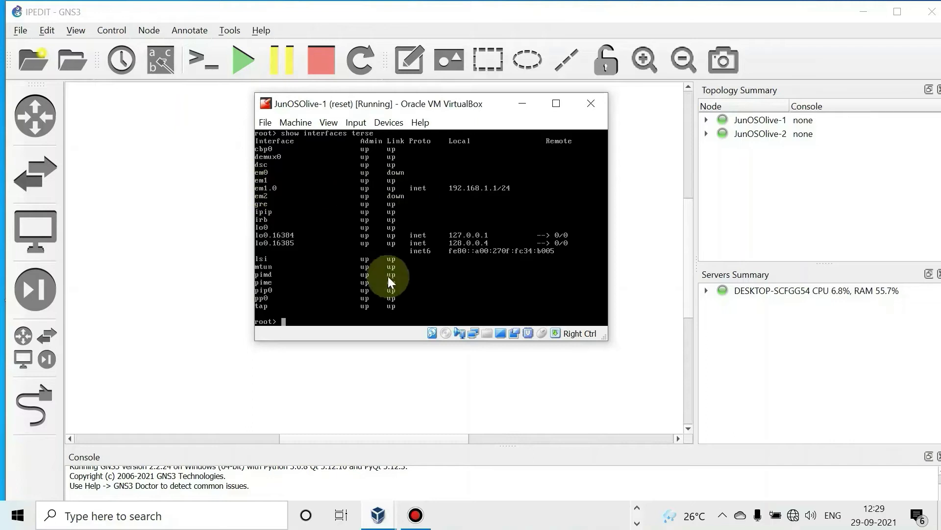
type("configure")
Step: Enter configure mode and delete address 192.168.1.1/24 from em1 unit 0 family inet
key("Return")
key("Return")
key("Return")
key("Return")
key("Return")
key("Return")
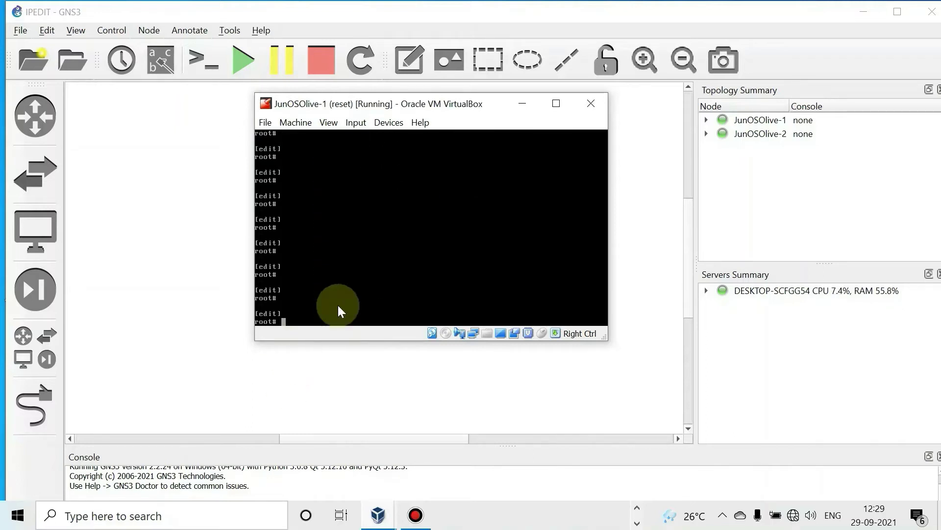
type("delete in")
type("terfac")
type("es em1 ")
type("unit")
type(" 0 fa")
type("mily in")
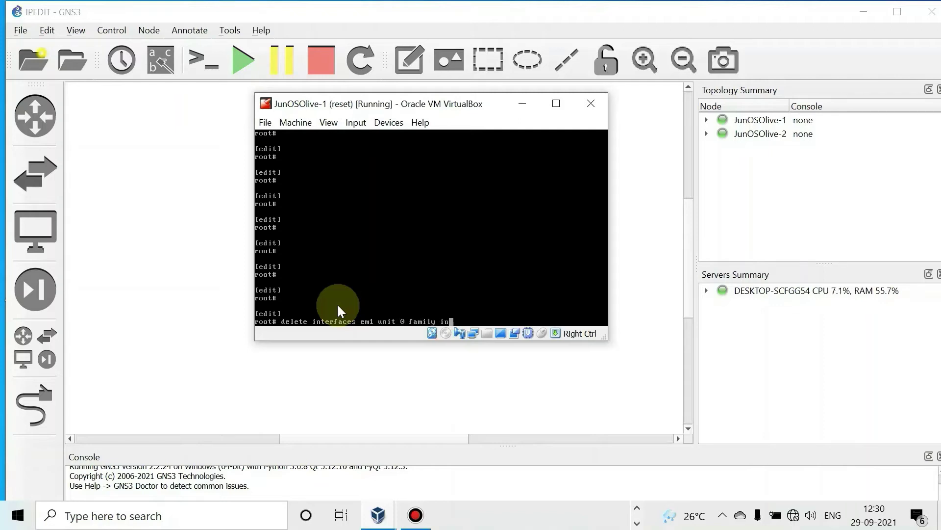
type("et")
type(" address ")
type("1")
type("92.")
type("168.")
type("1.1")
type("/24")
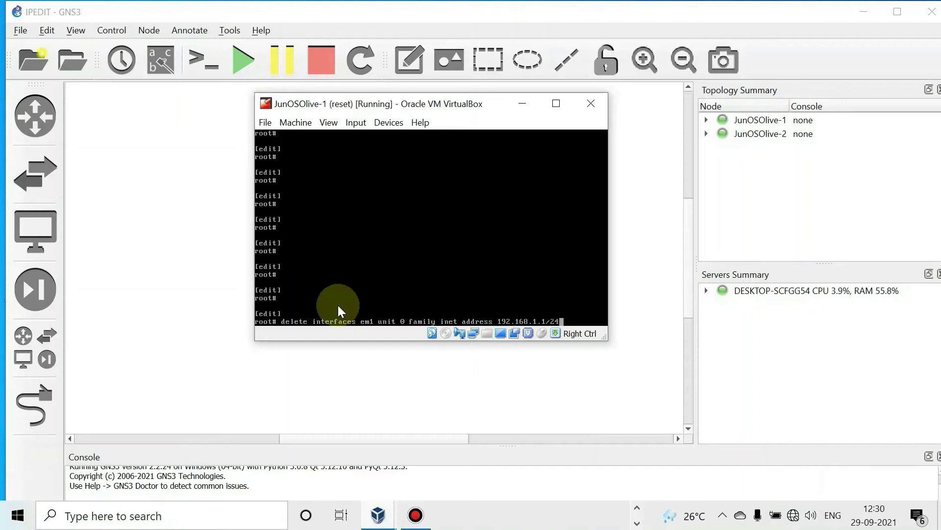
key("Return")
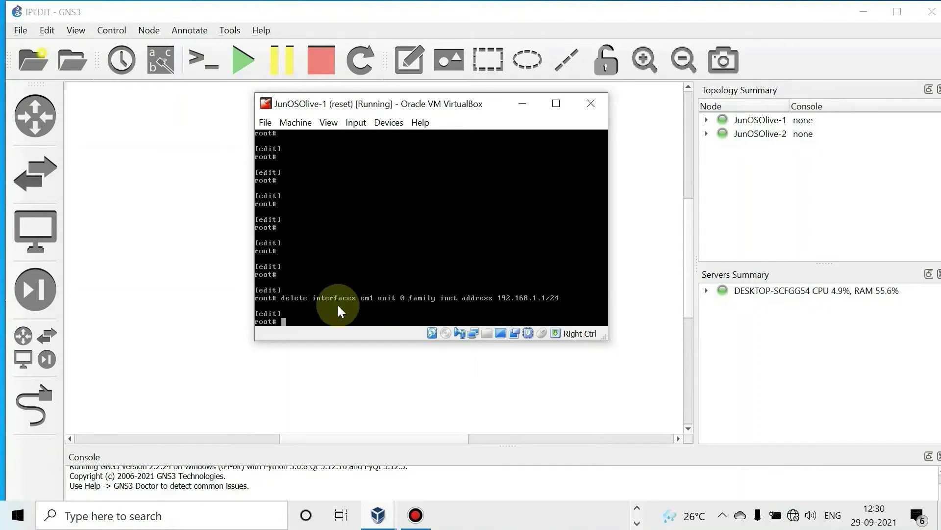
type("show")
Step: Display the current configuration and page through the rest of the listing
key("Return")
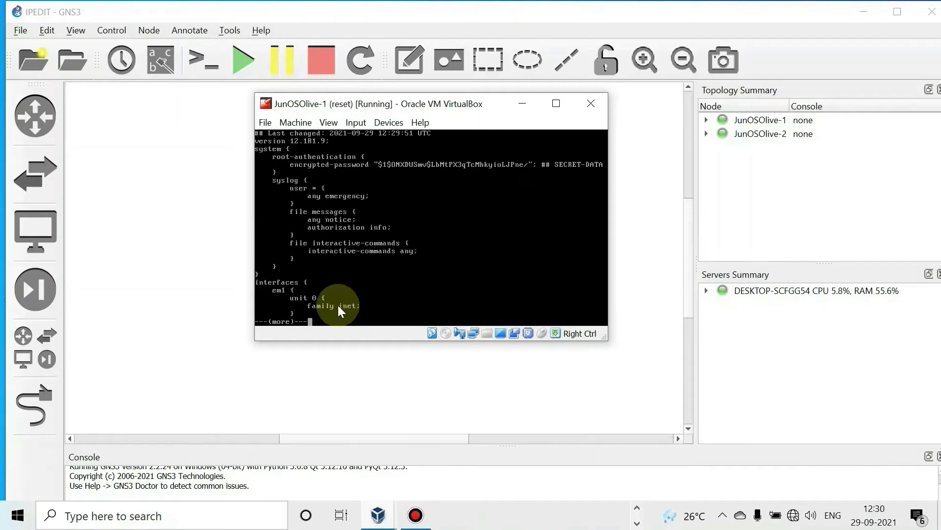
key("space")
key("Return")
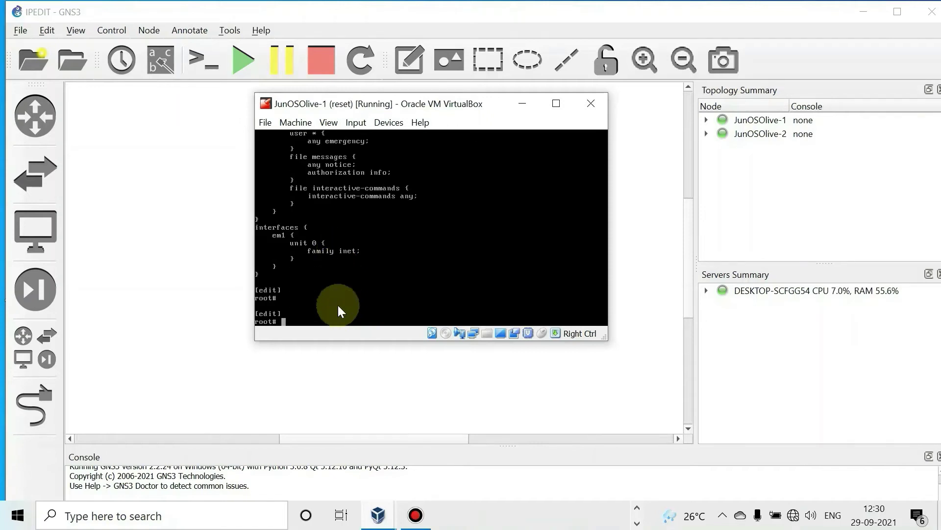
key("Return")
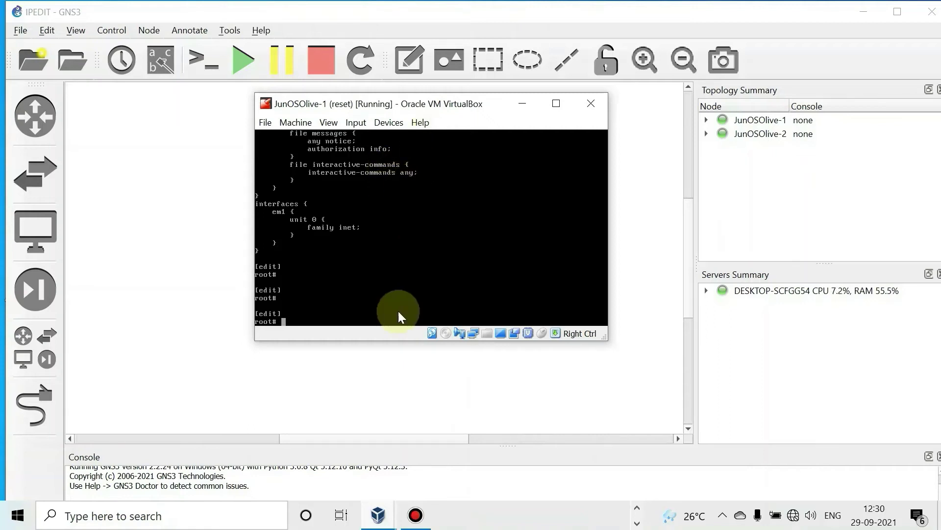
type("commii")
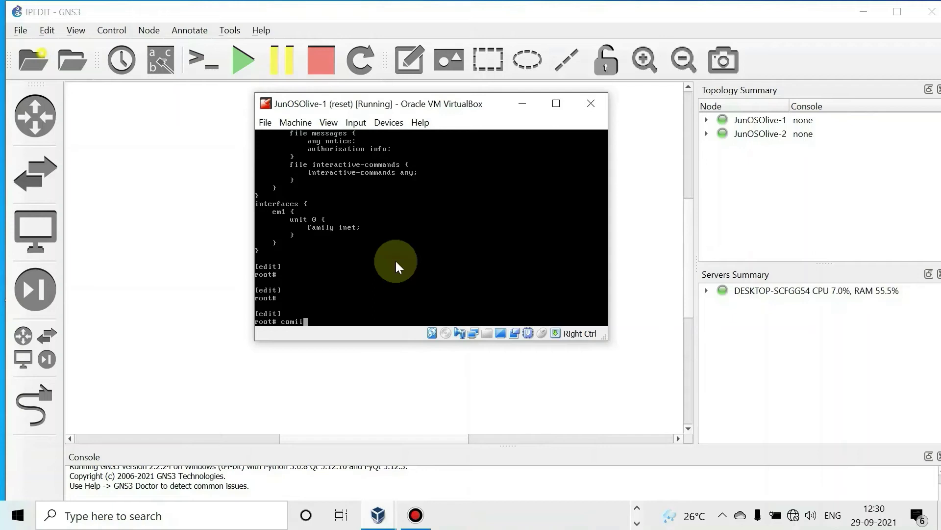
Step: Commit the deletion, exit configuration mode and run 'show interfaces terse' showing em1.0 without an address
key("BackSpace")
key("BackSpace")
type("m")
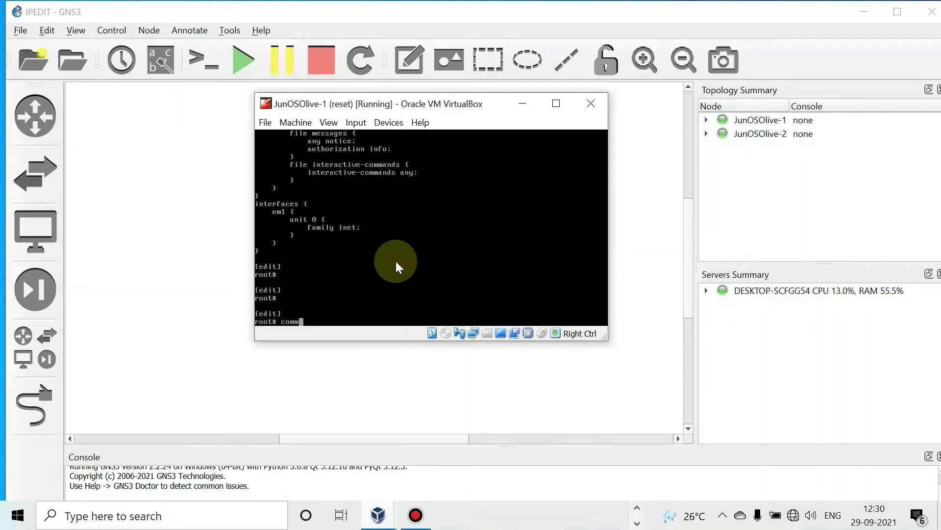
type("it")
key("Return")
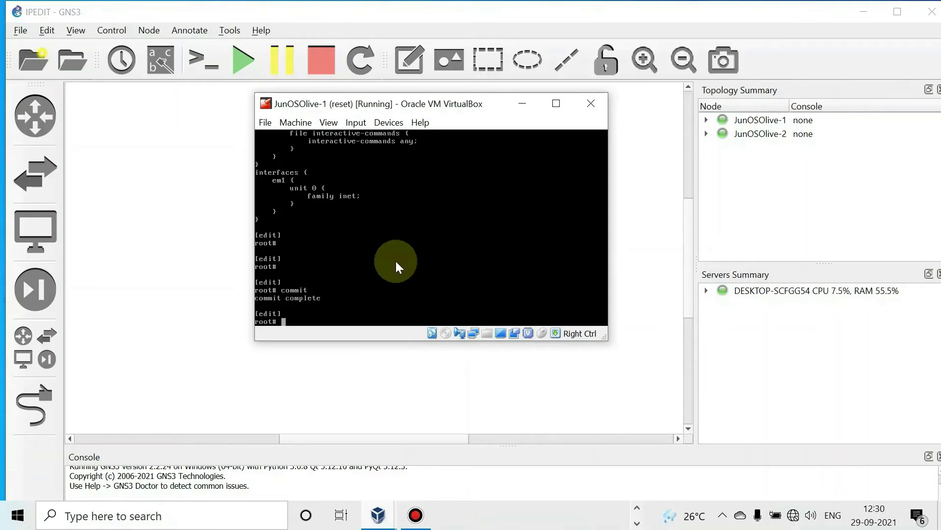
type("exit")
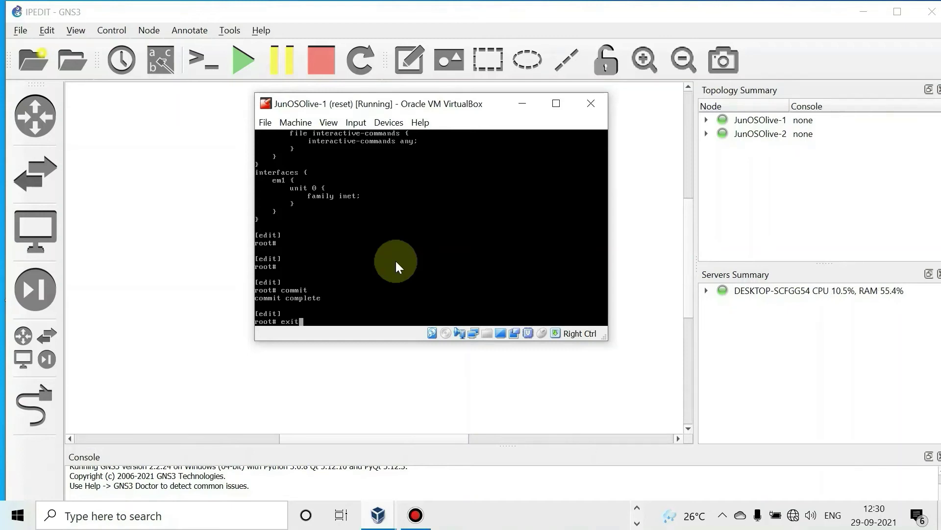
key("Return")
type("sho")
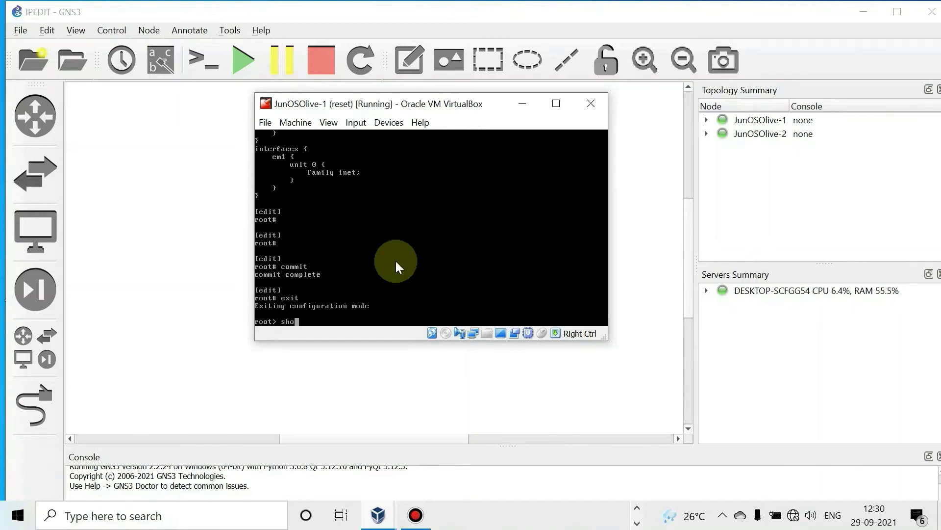
type("w interfaces ")
type("terse")
key("Return")
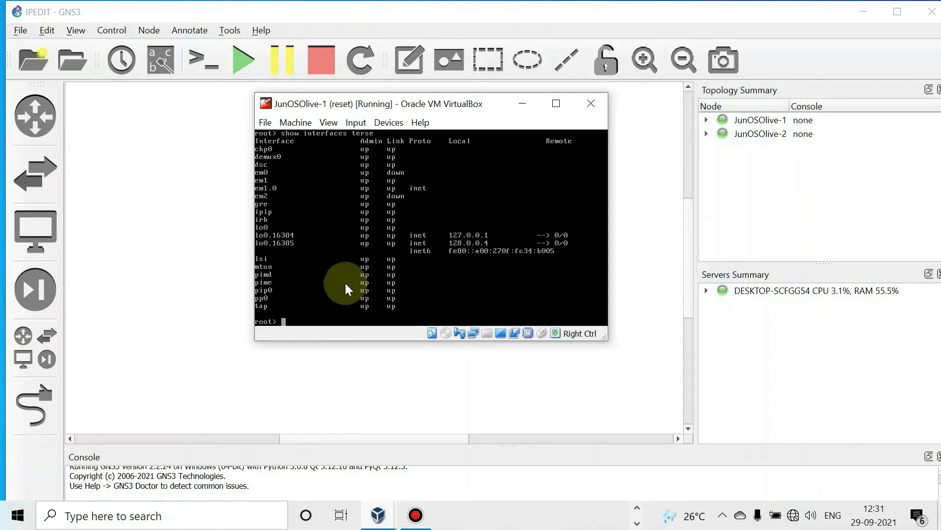
type("configure")
Step: In configure mode, set interfaces em1 unit 0 family inet address 192.168.1.9/24 and commit it
key("Return")
type("set")
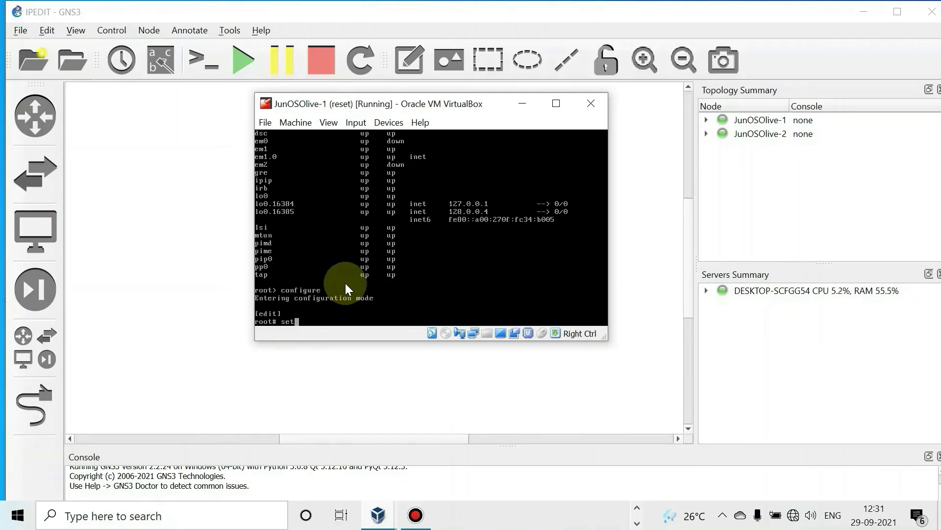
type(" int")
type("erfaces em")
type("1 un")
type("it 0 f")
type("alo")
key("BackSpace")
type("i")
key("Return")
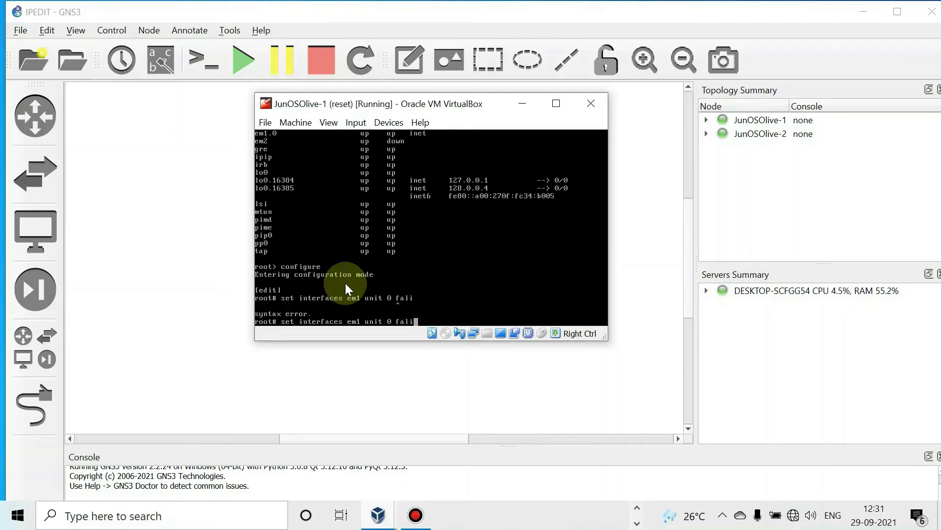
key("BackSpace")
key("BackSpace")
type("mily ")
type("inet")
type(" address ")
type("192")
type(".168")
type(".1.")
type("9")
type("/24")
key("Return")
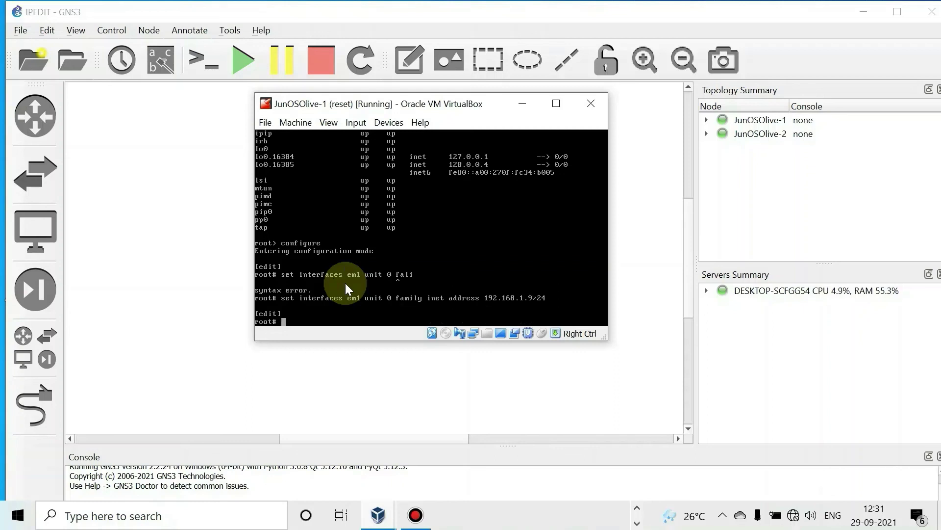
type("co")
type("mmit")
key("Return")
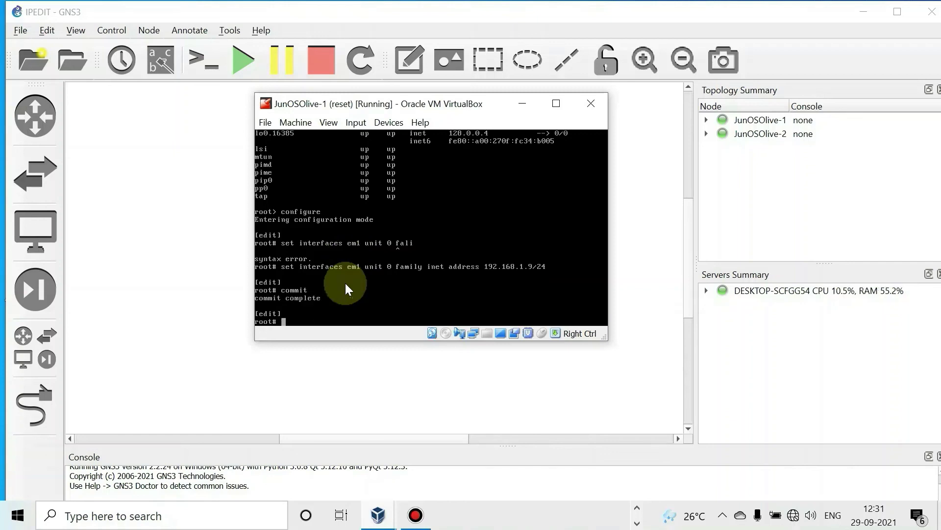
type("exit")
Step: Exit to operational mode and run 'show interfaces terse', confirming em1.0 has 192.168.1.9/24
key("Return")
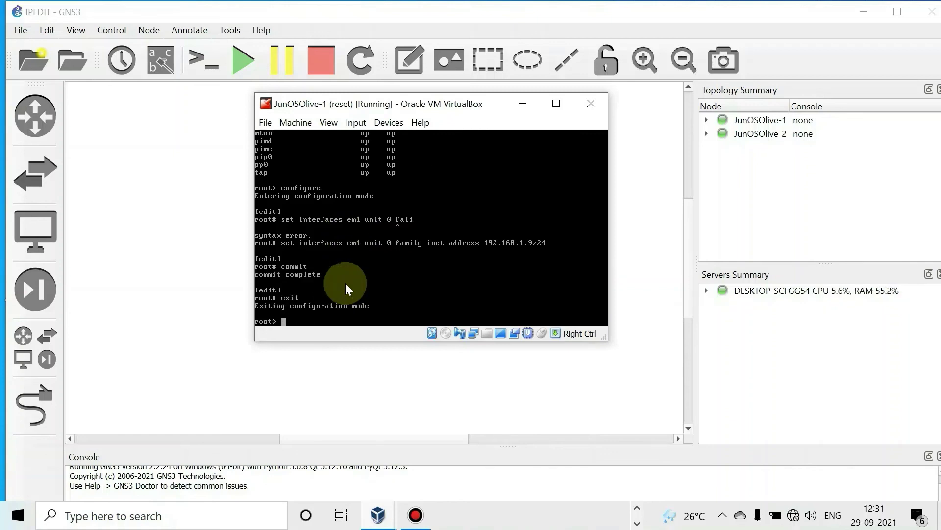
type("show ")
type("interfaces ")
type("terse")
key("Return")
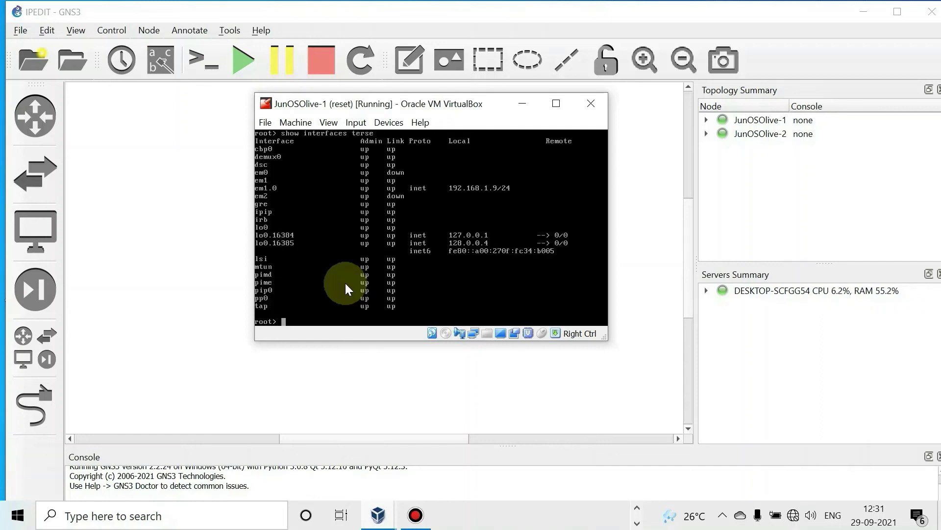